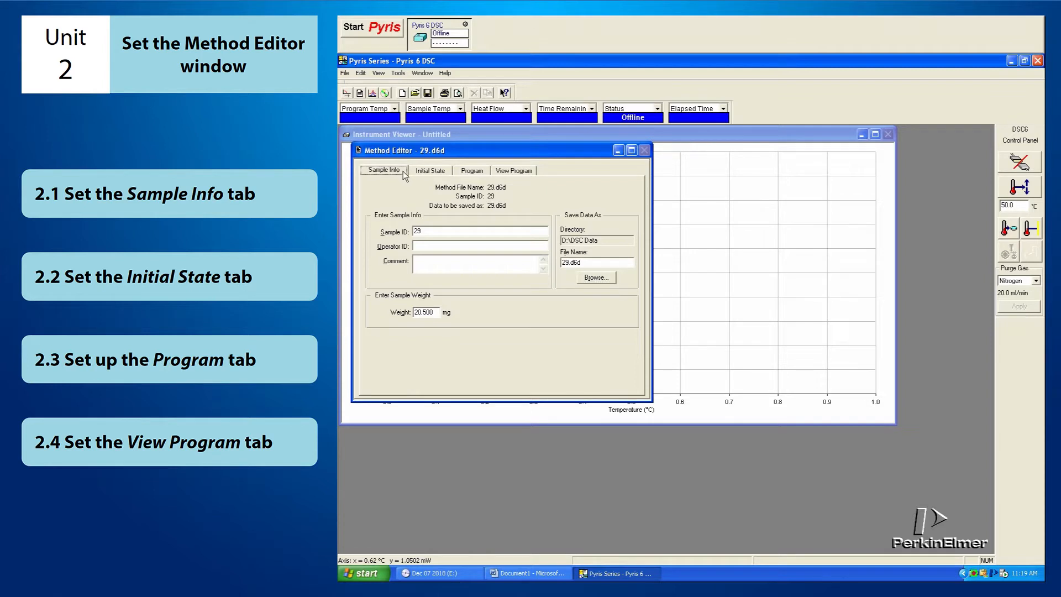
click(472, 170)
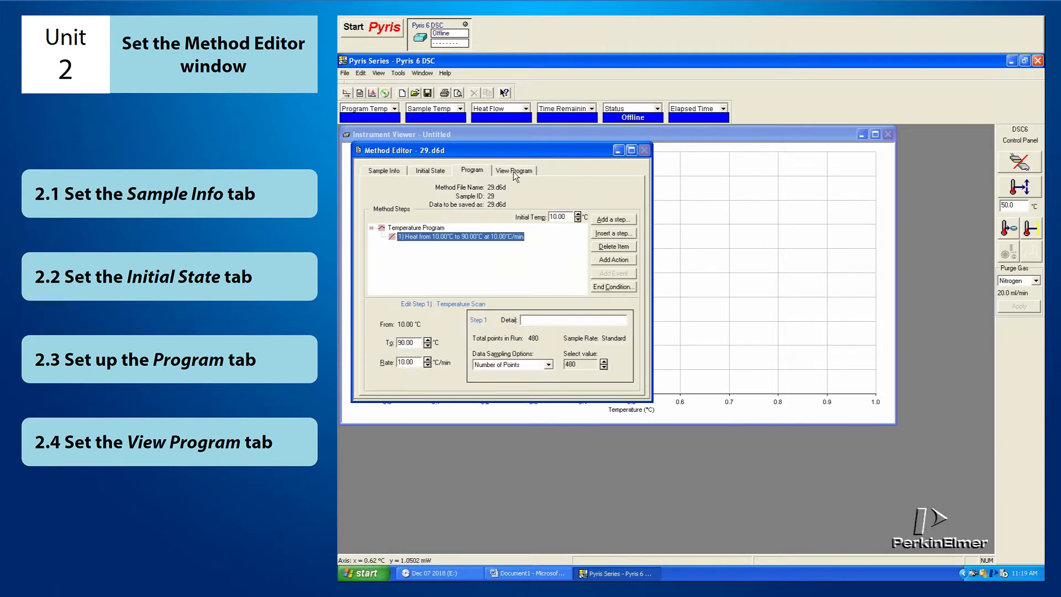
click(513, 171)
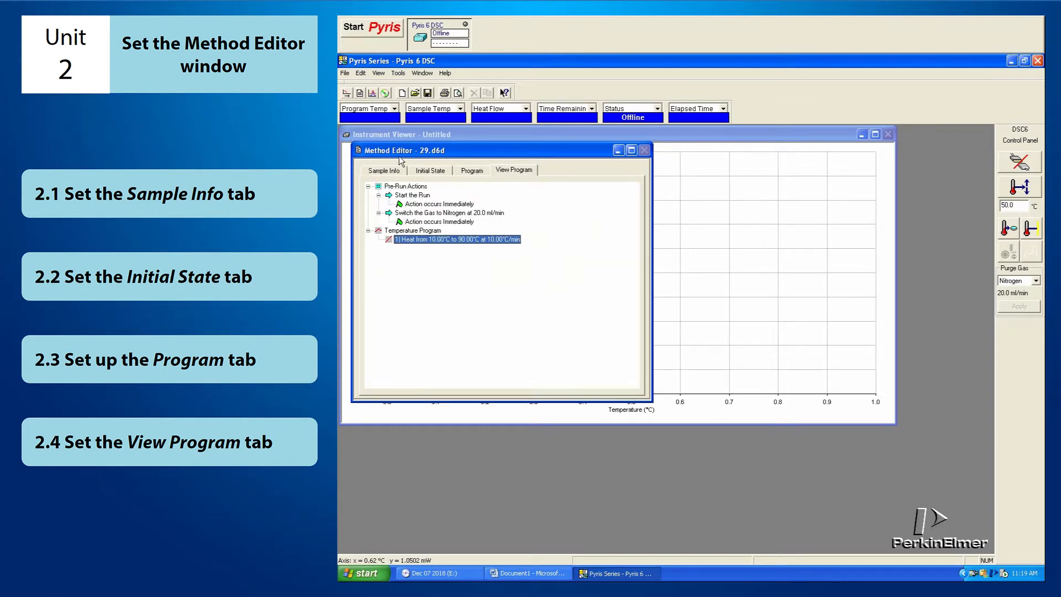
click(384, 171)
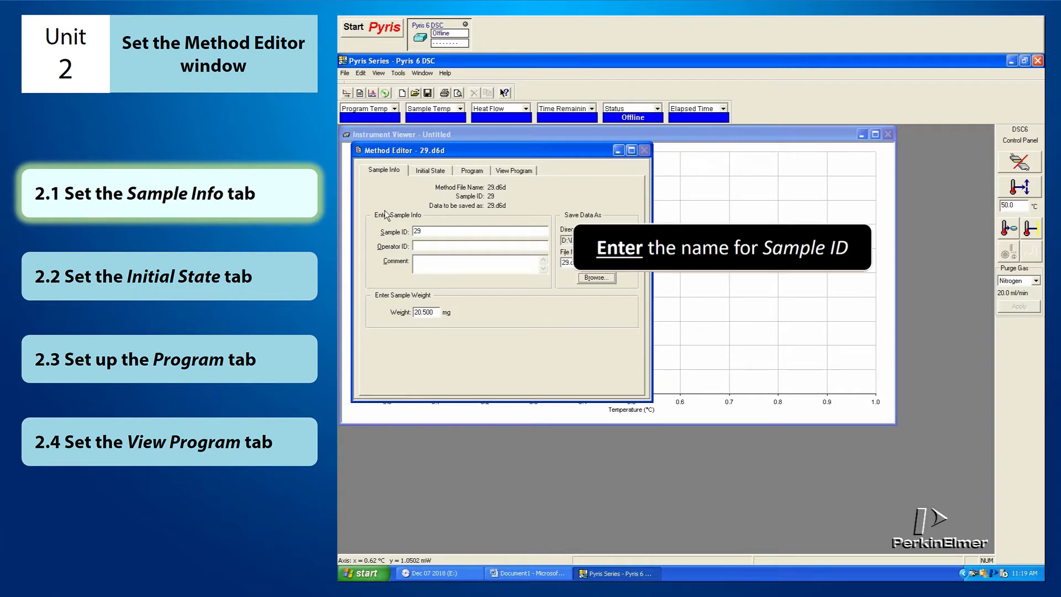
Step: Set the Sample ID to "PEG (Hold for 3 min, heat from -40ºC to 110 ºC, hold for 3 min and cool from 110 ºC to -40 ºC)"
click(436, 231)
drag(440, 231, 406, 233)
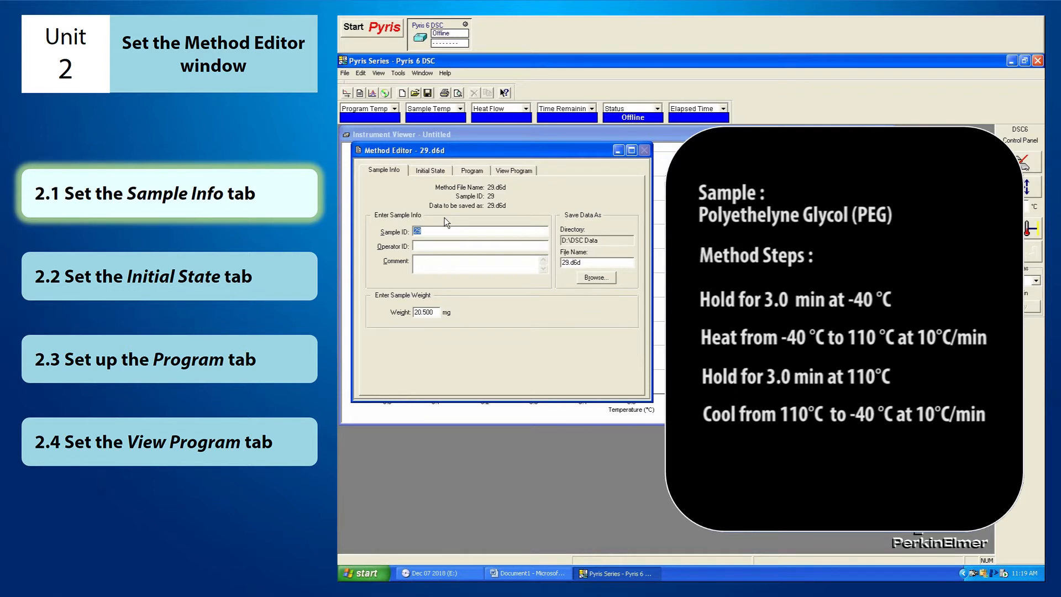
text(PEG (Hold for 3 min, heat from -40ºC to 110 ºC, hold for 3 min and cool from 110 ºC to -40 ºC))
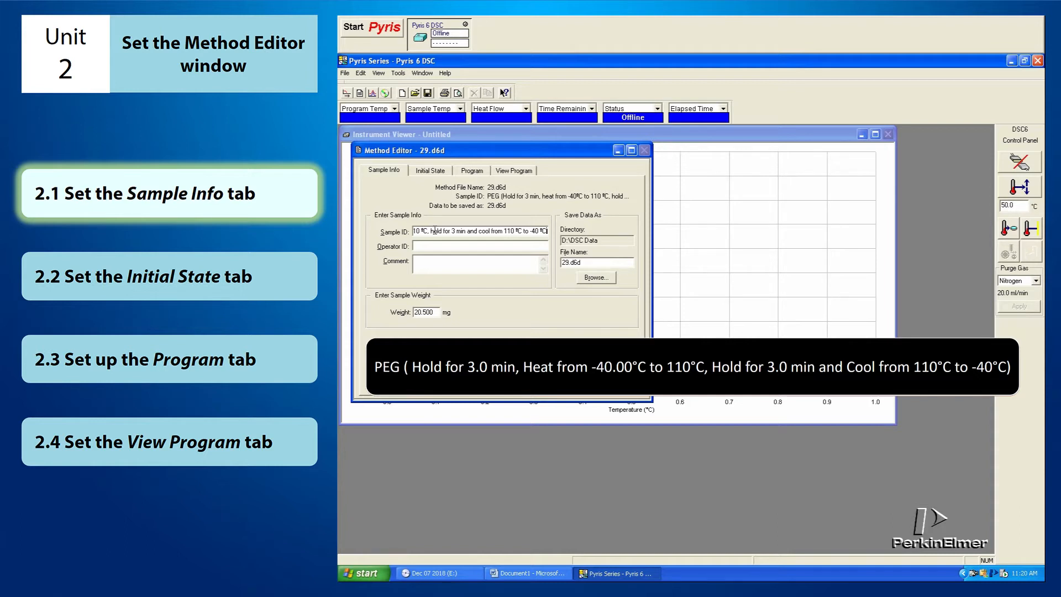
text())
Step: Set the data file to save on the Desktop, named with the Sample ID text, and set the sample weight to 60.5 mg
drag(545, 232, 354, 243)
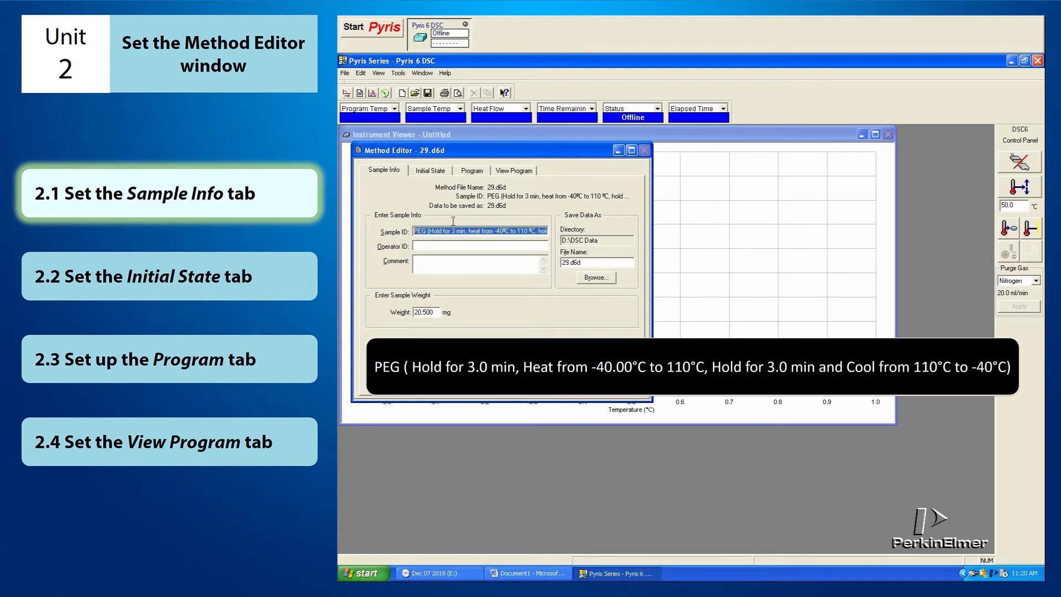
click(614, 277)
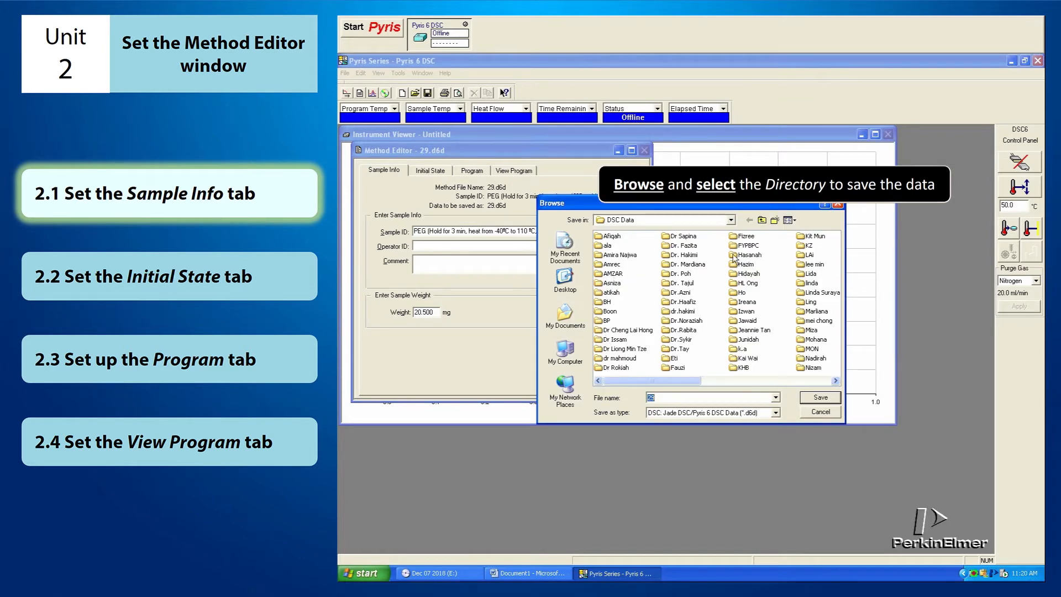
click(564, 282)
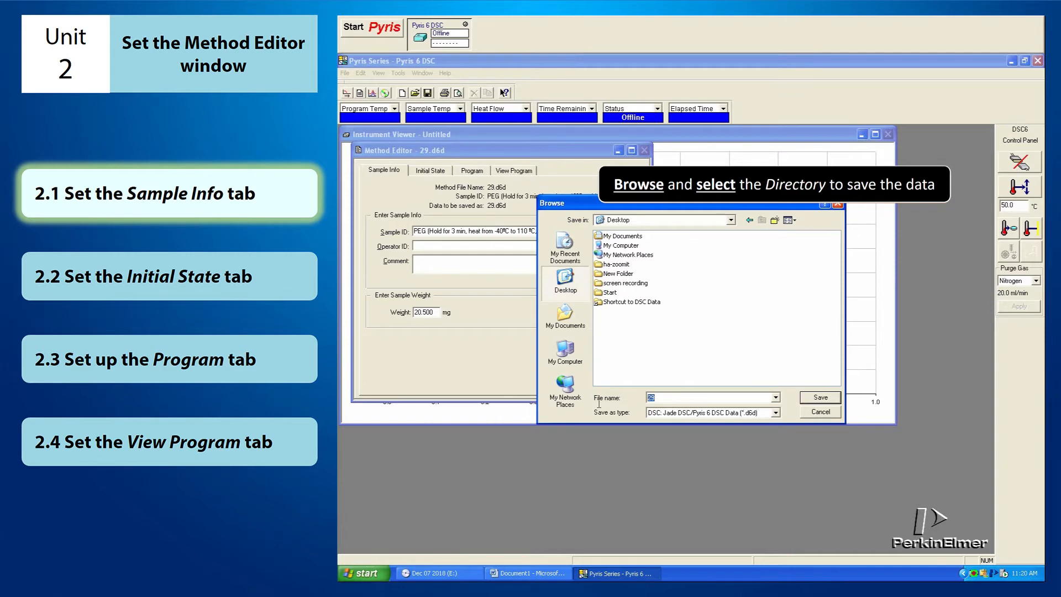
key(ctrl+v)
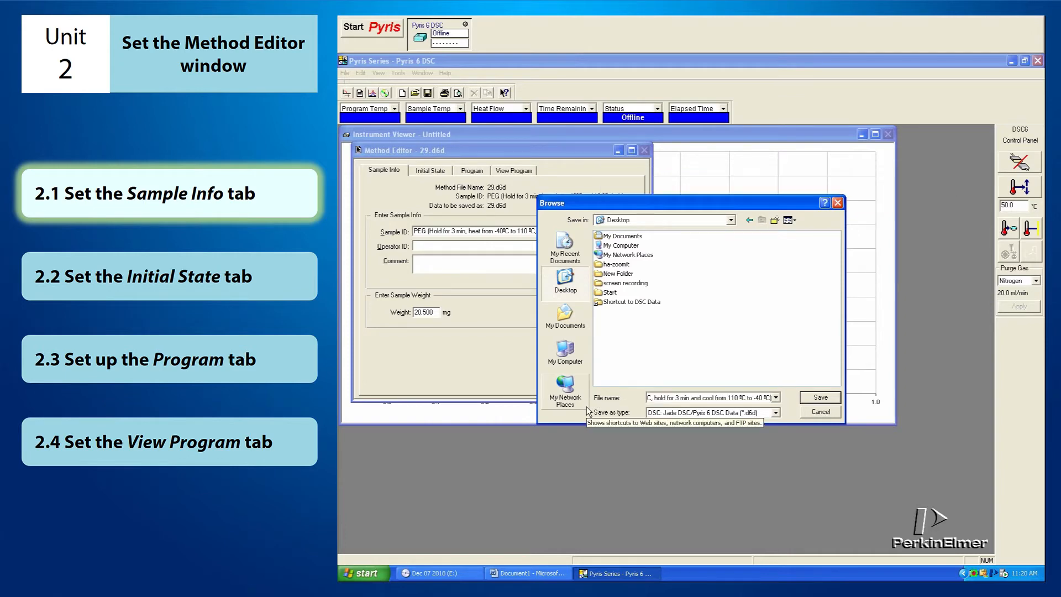
click(820, 397)
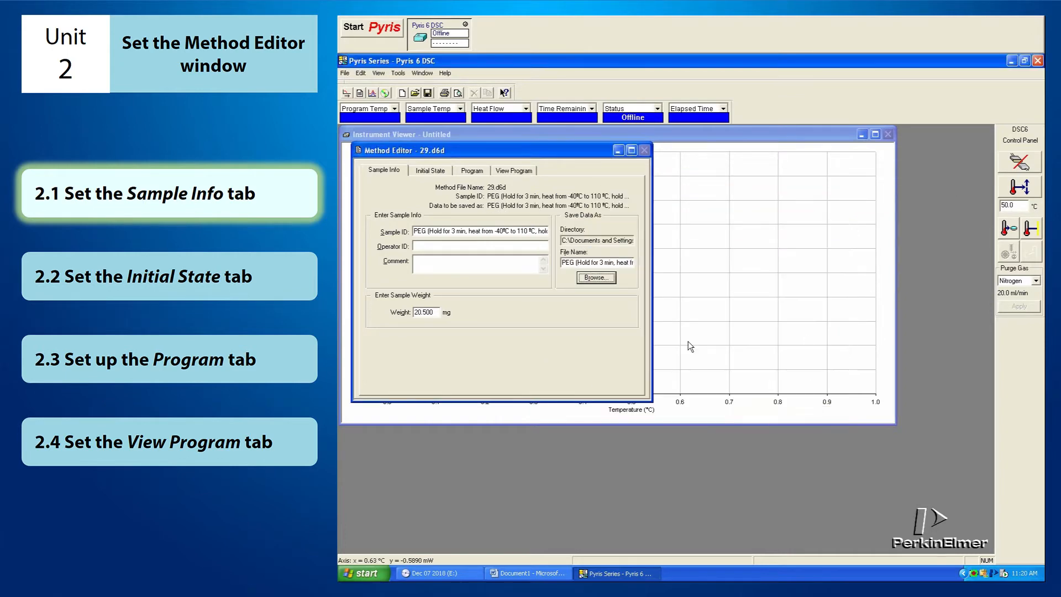
double_click(436, 313)
text(60.5)
Step: Set the method's initial temperature to -40 °C in the Initial State settings
click(420, 172)
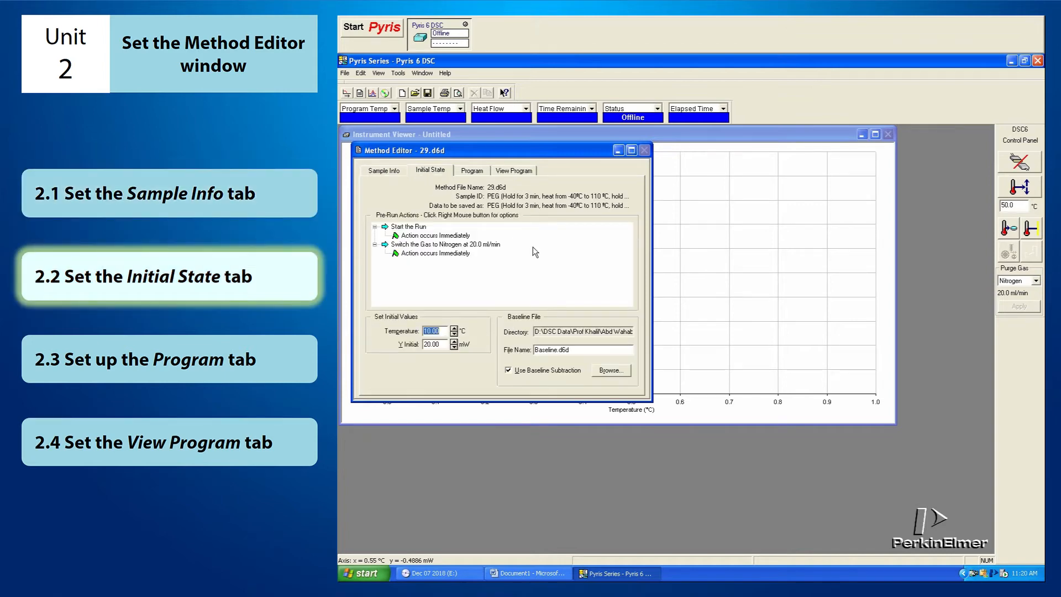
click(441, 331)
double_click(440, 332)
text(-40)
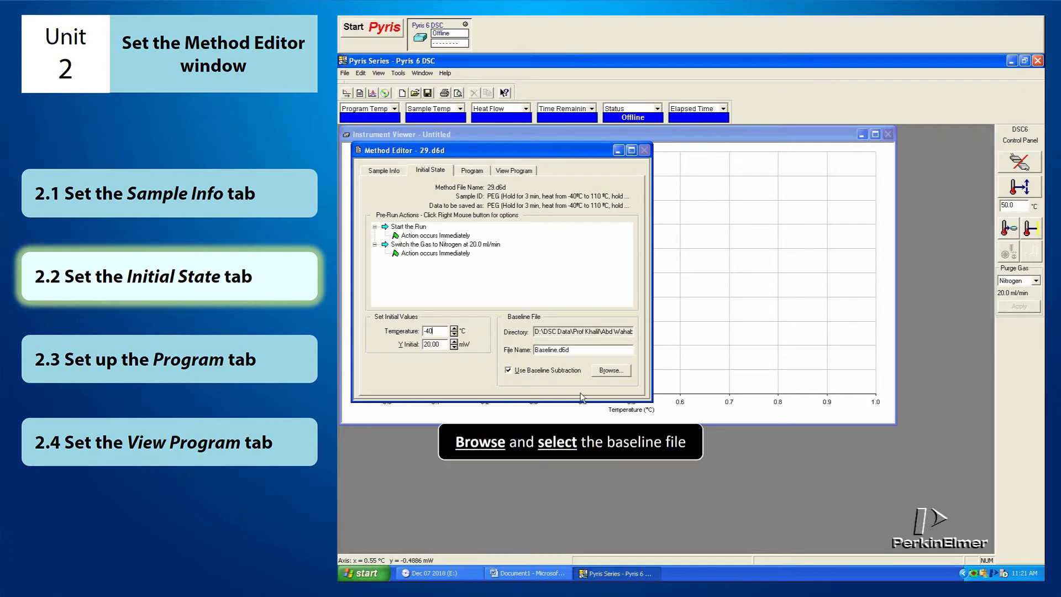
Step: Choose Baseline 350 as the baseline file for the method's baseline subtraction
click(610, 374)
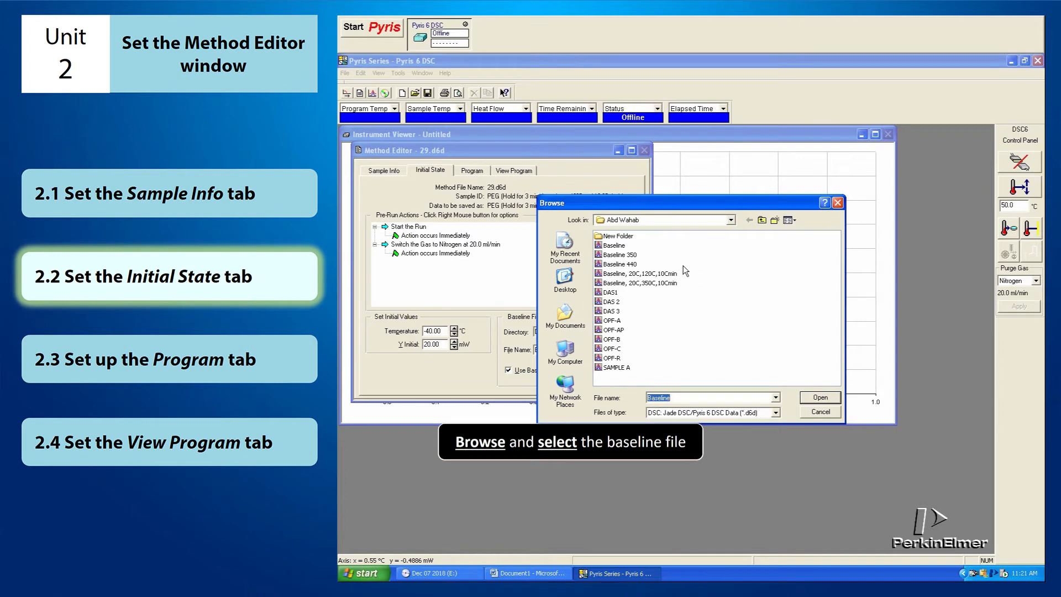
click(617, 254)
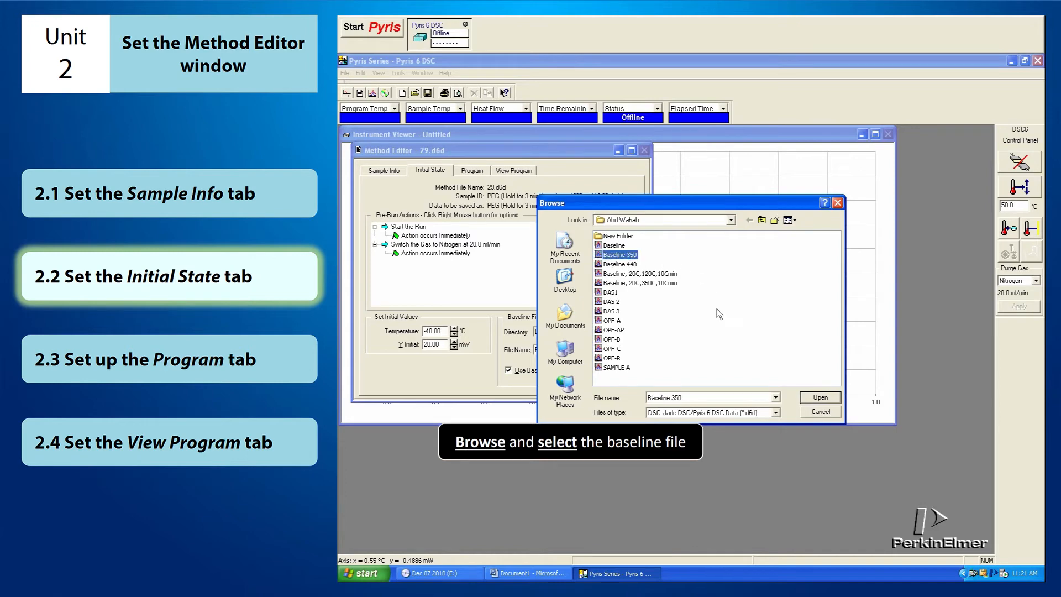
click(820, 398)
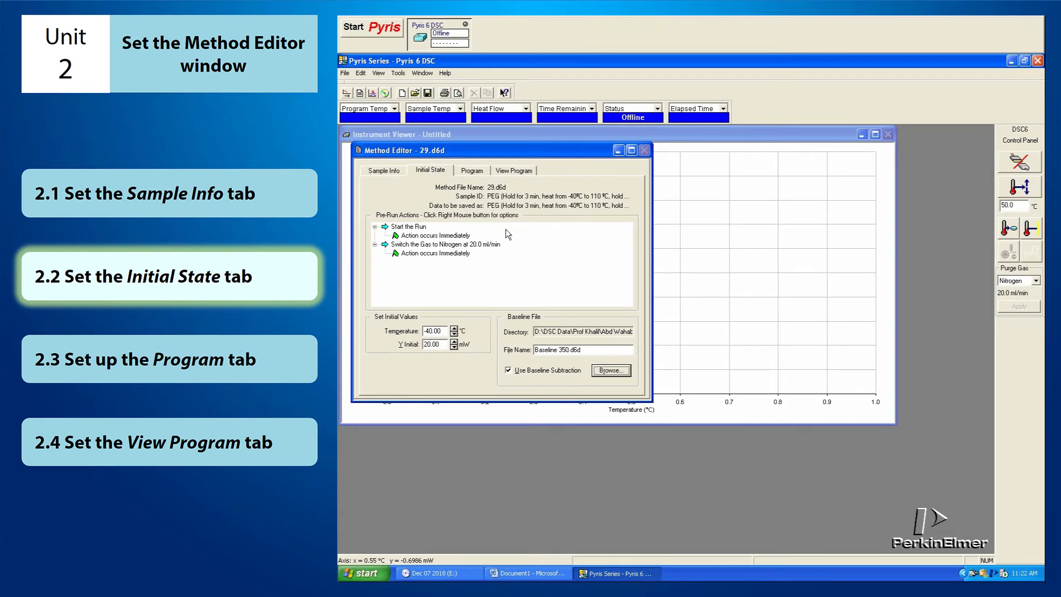
Step: Add a Temperature Scan step after the existing heating step in the temperature program
click(472, 171)
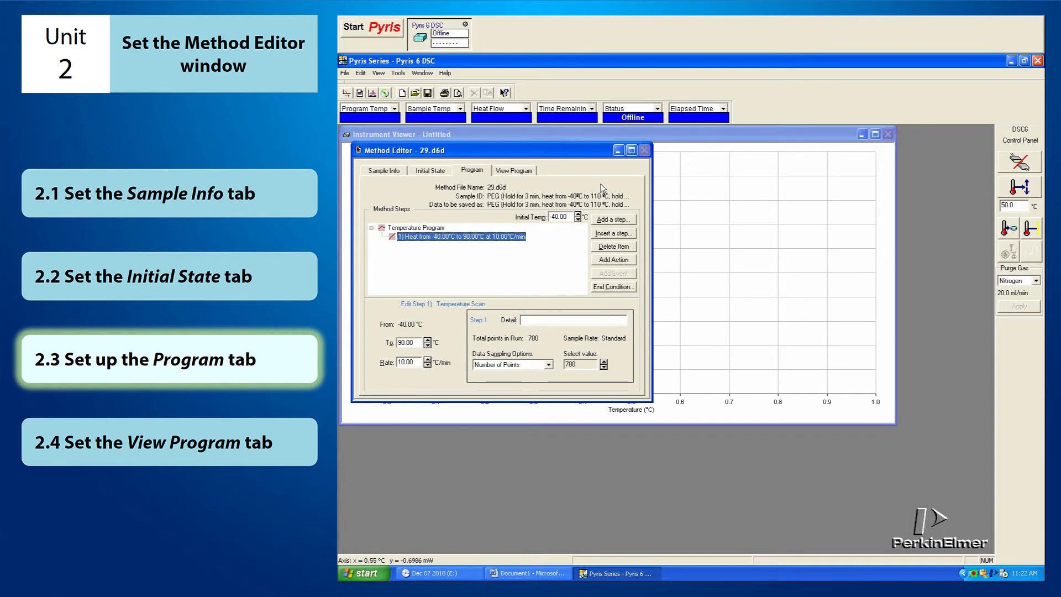
click(630, 221)
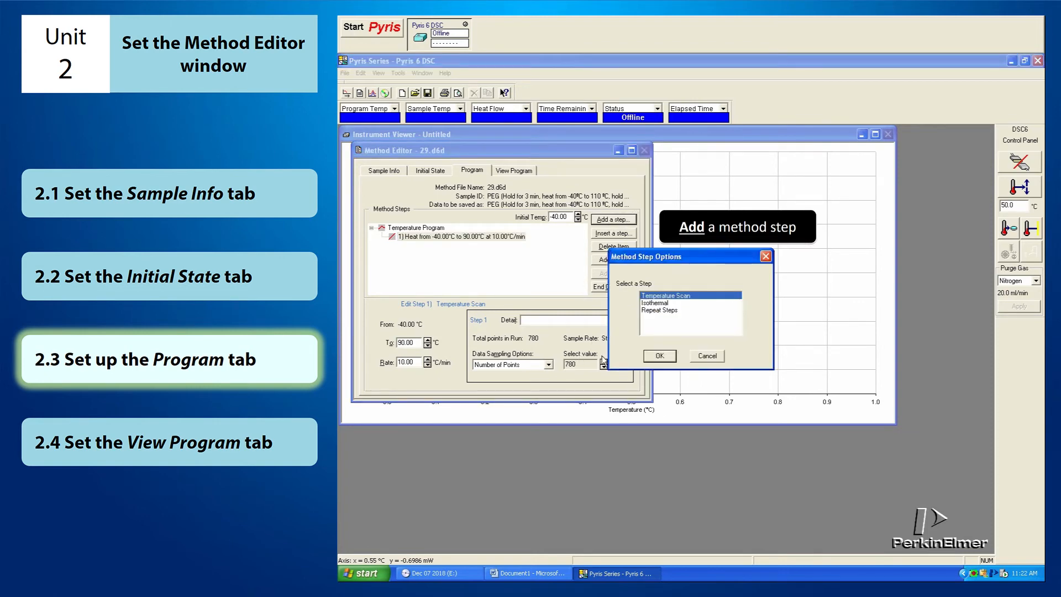
click(738, 303)
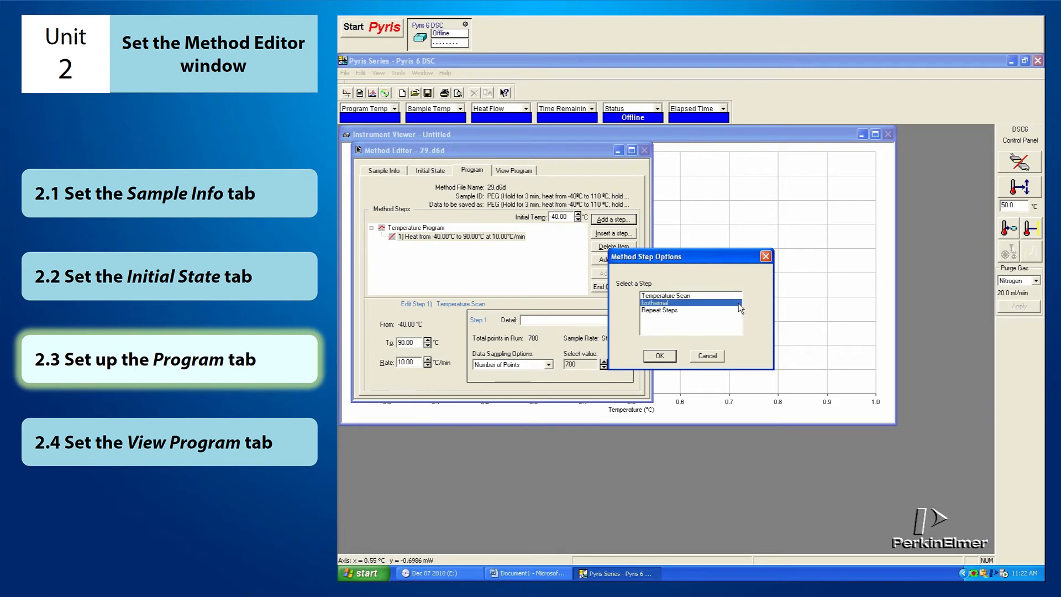
click(738, 311)
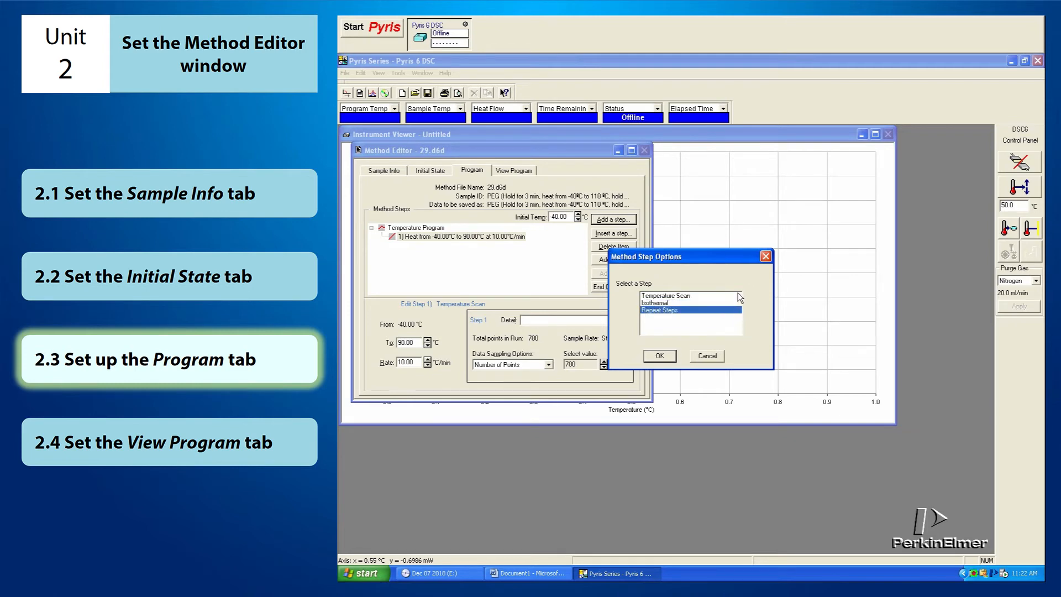
click(735, 298)
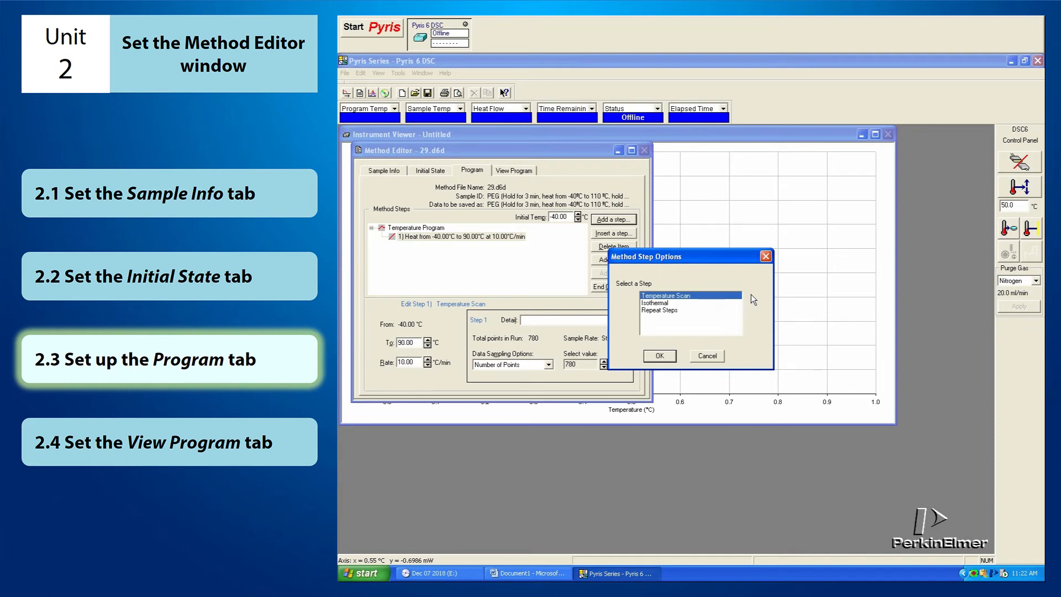
click(736, 303)
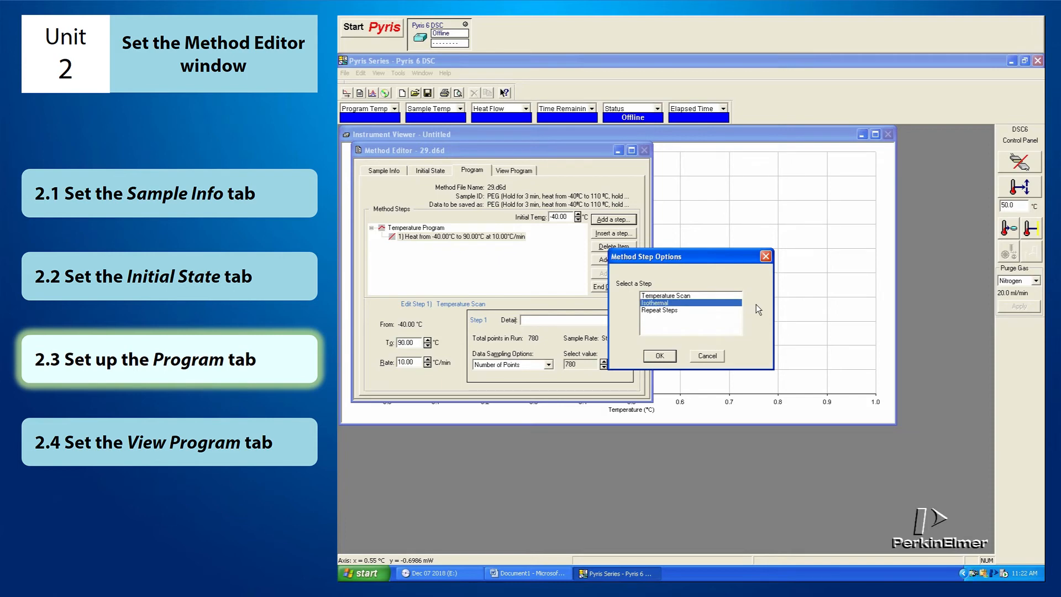
click(733, 310)
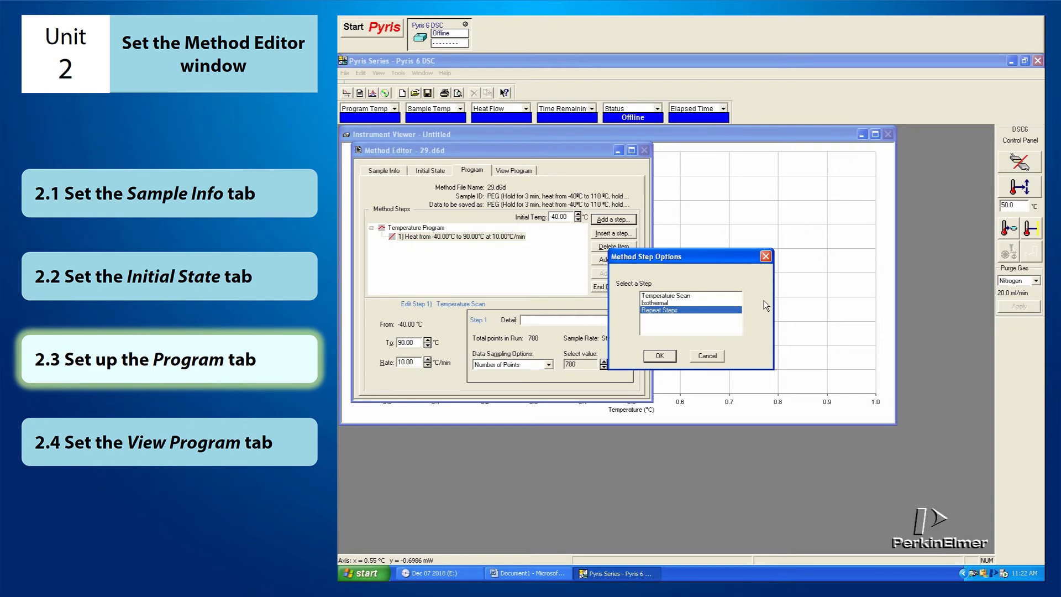
click(734, 296)
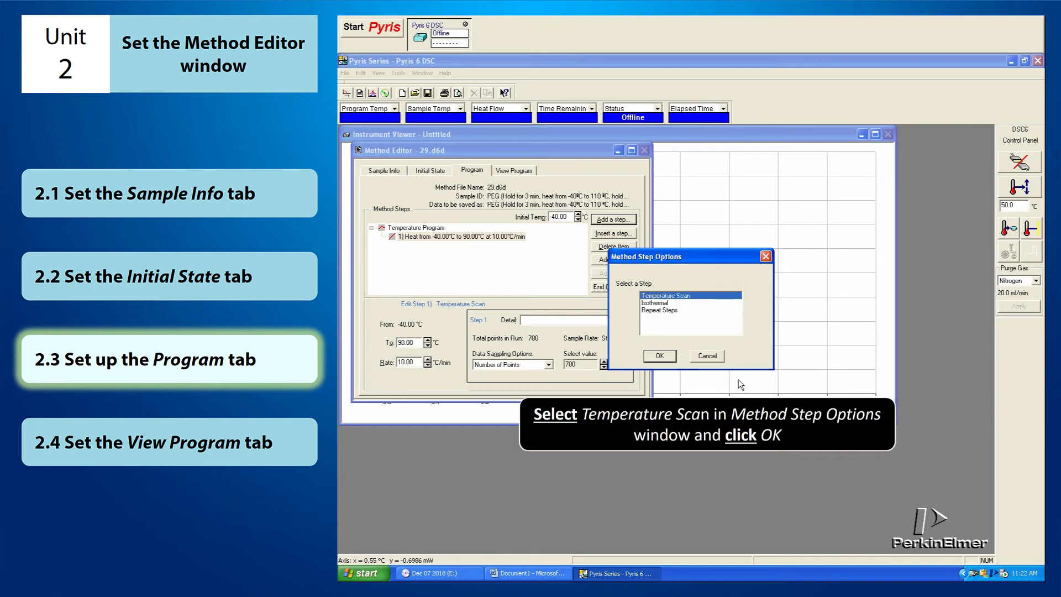
click(669, 357)
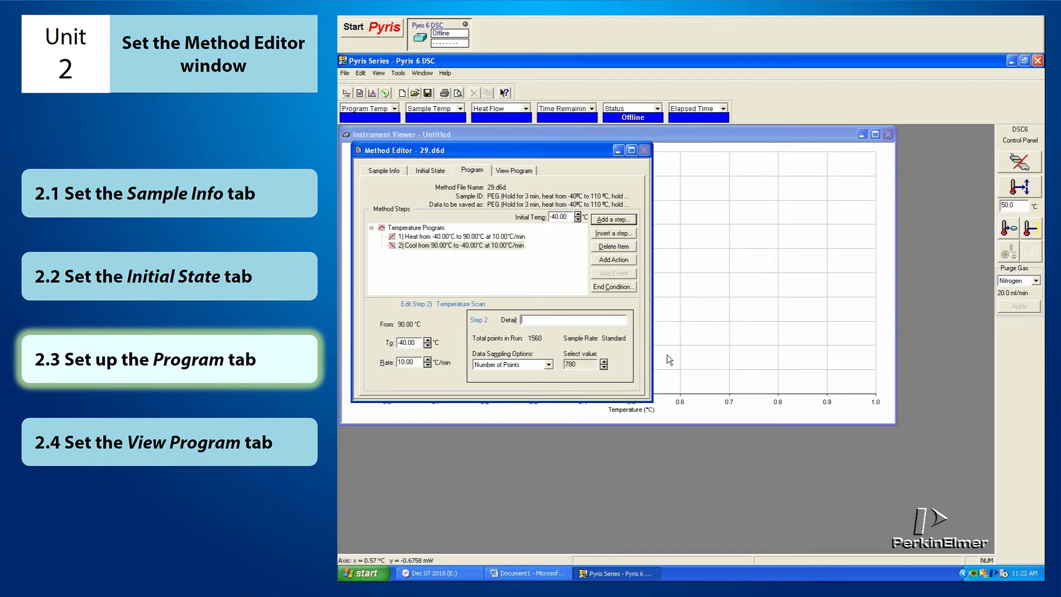
Step: Set the second method step's target temperature to -110 °C and its rate to 10 °C/min
click(496, 247)
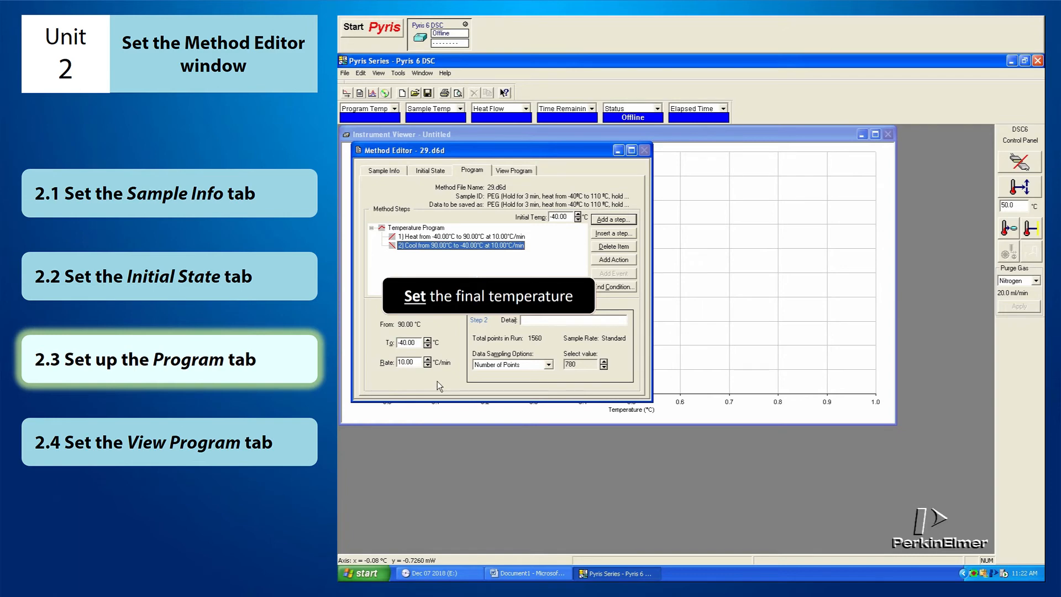
double_click(419, 342)
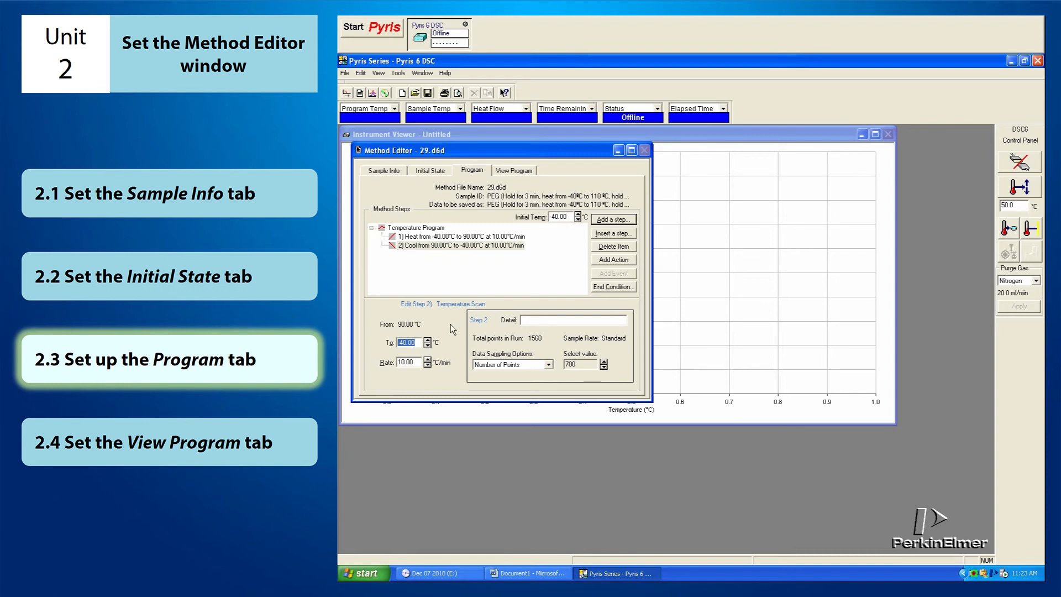
text(-110)
double_click(417, 363)
text(10)
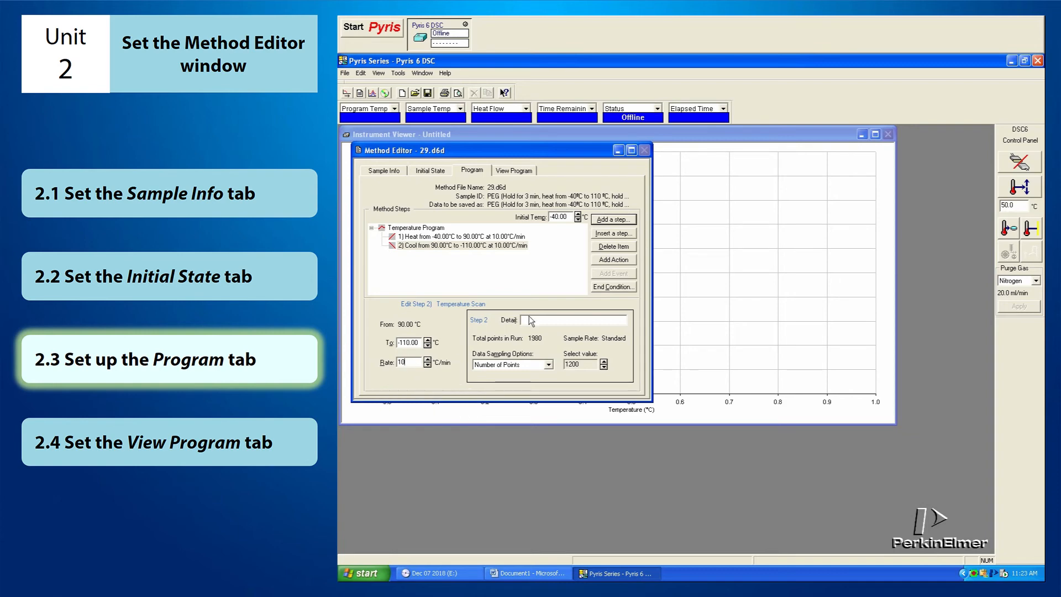
Step: Add an Isothermal step as the third method step and set its hold time to 3 min
click(632, 221)
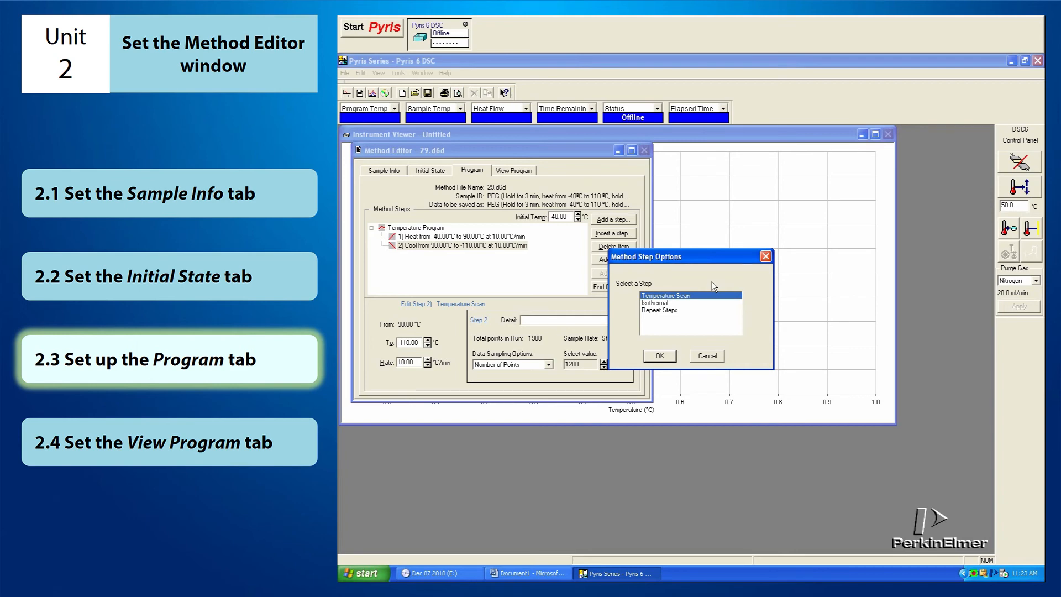
click(736, 303)
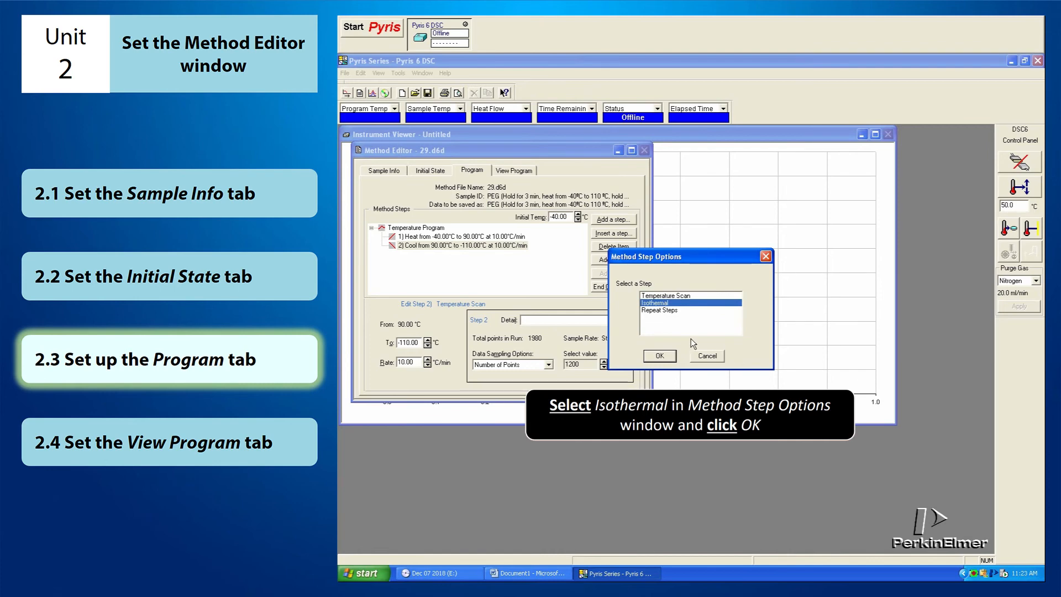
click(658, 356)
click(657, 357)
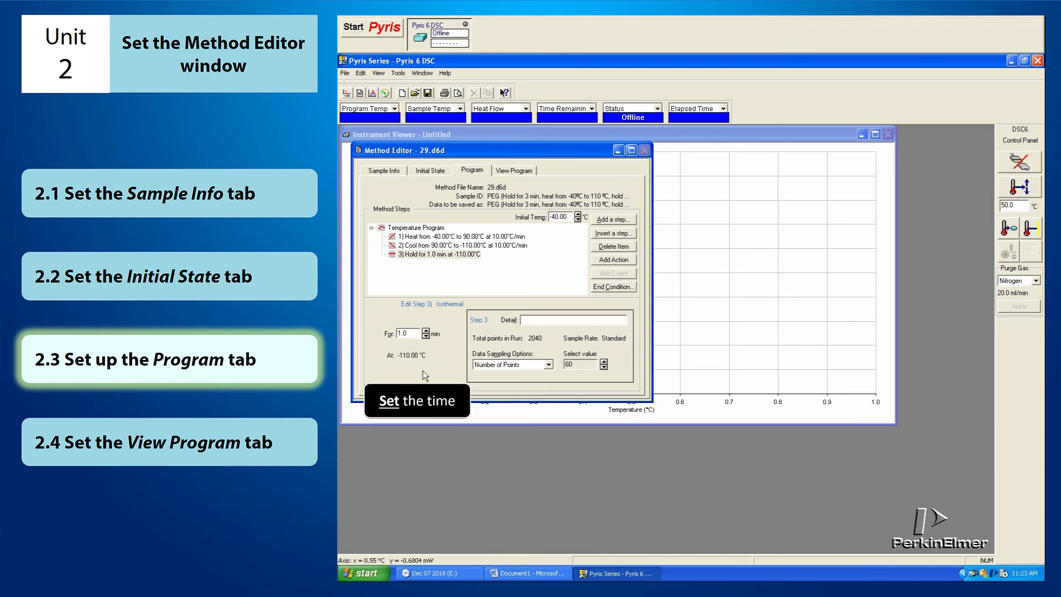
drag(409, 333, 399, 334)
text(3)
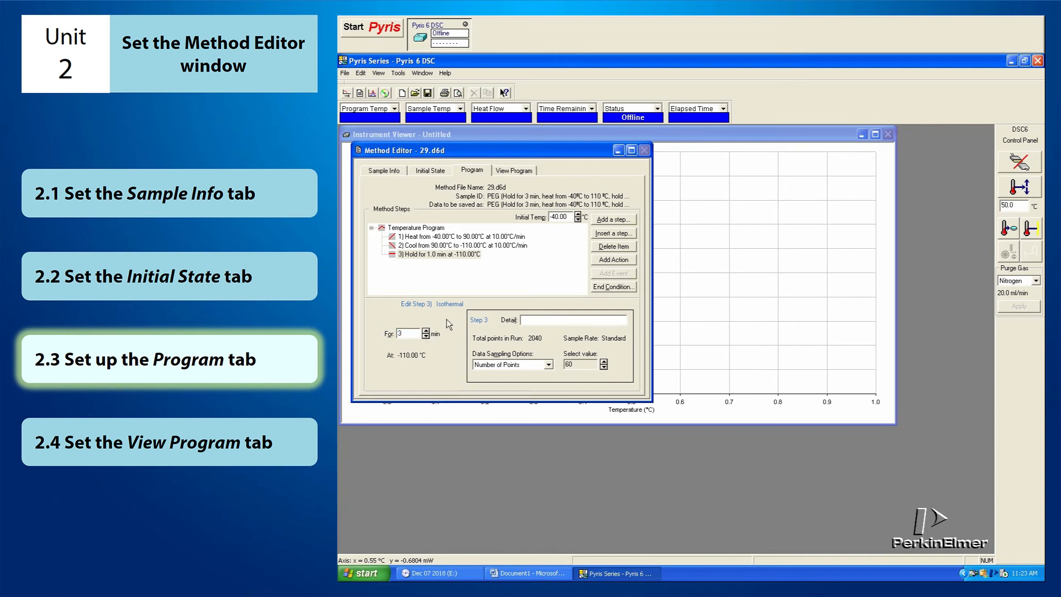
click(466, 253)
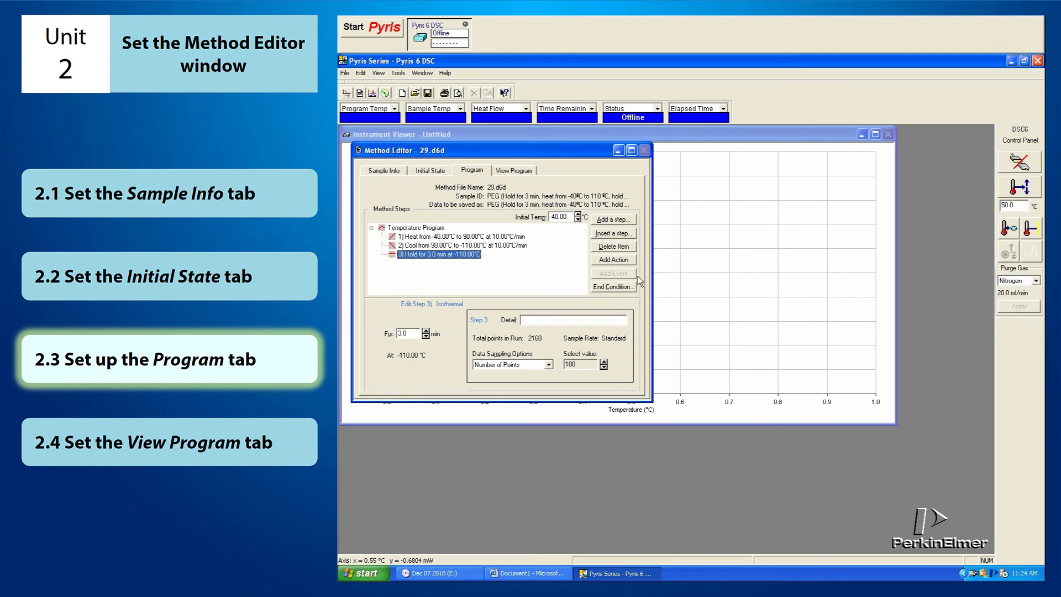
Step: Add a Temperature Scan as the fourth method step and set the end condition to go to -40 °C
click(634, 220)
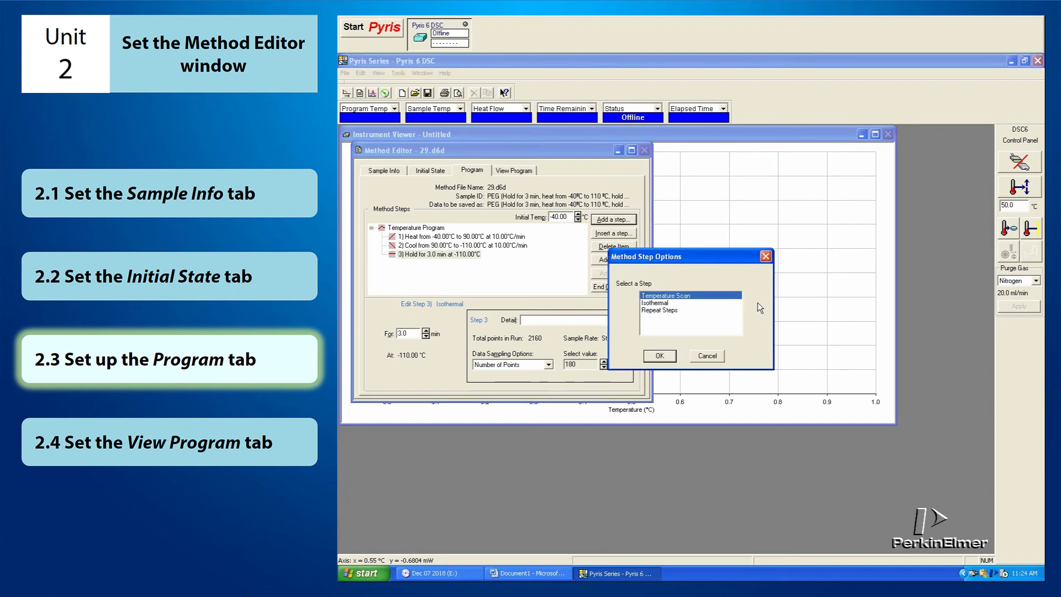
click(661, 355)
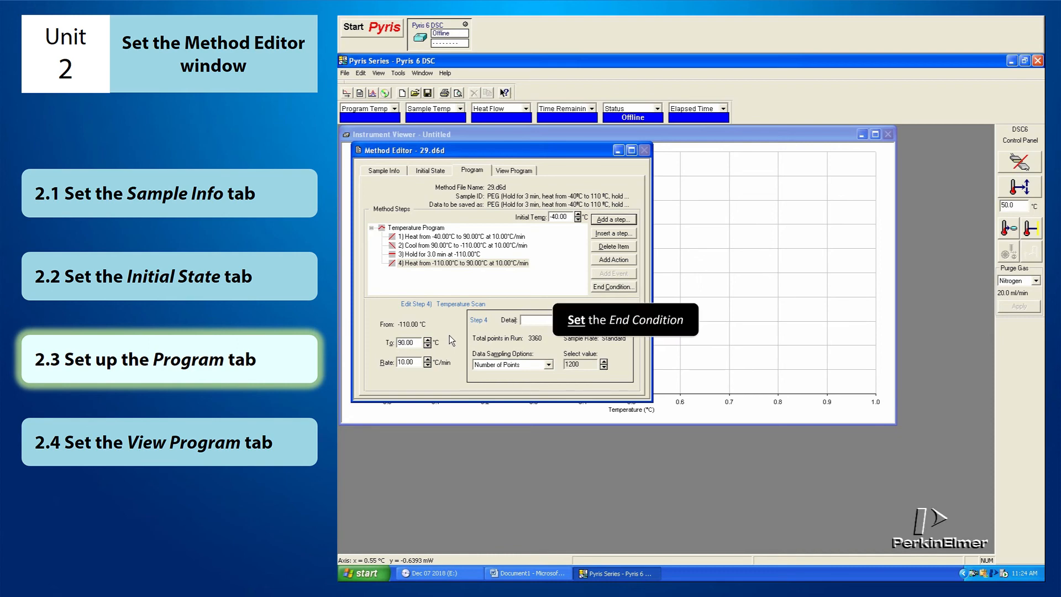
click(629, 288)
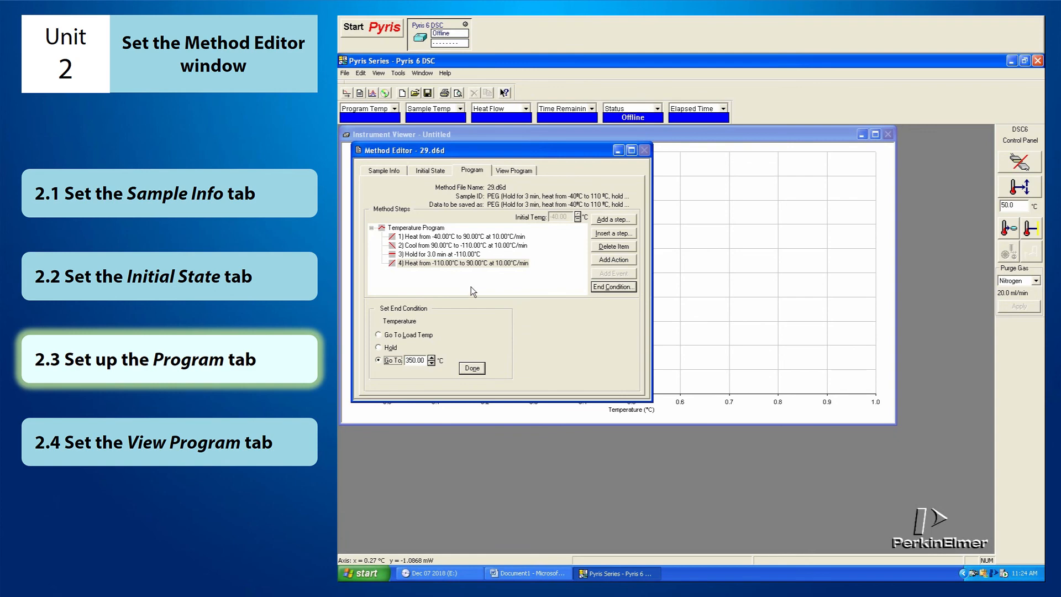
click(377, 360)
text(-)
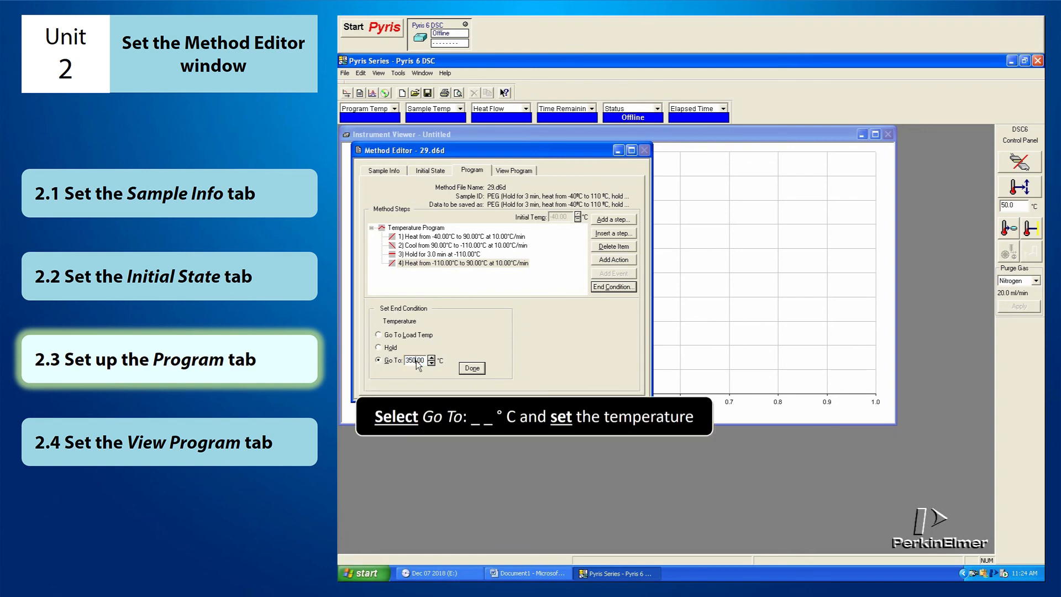
text(40)
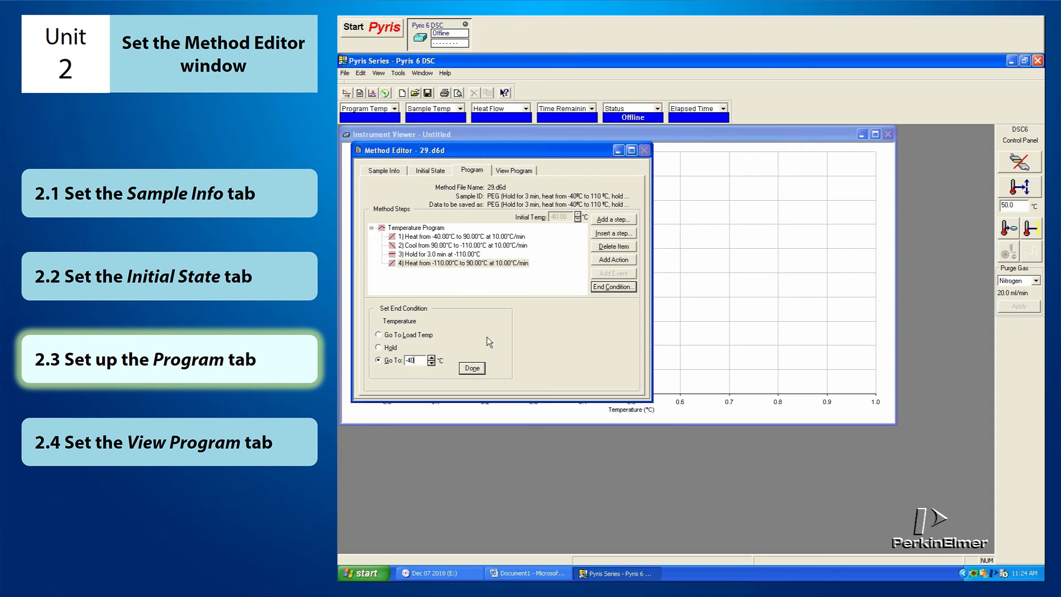